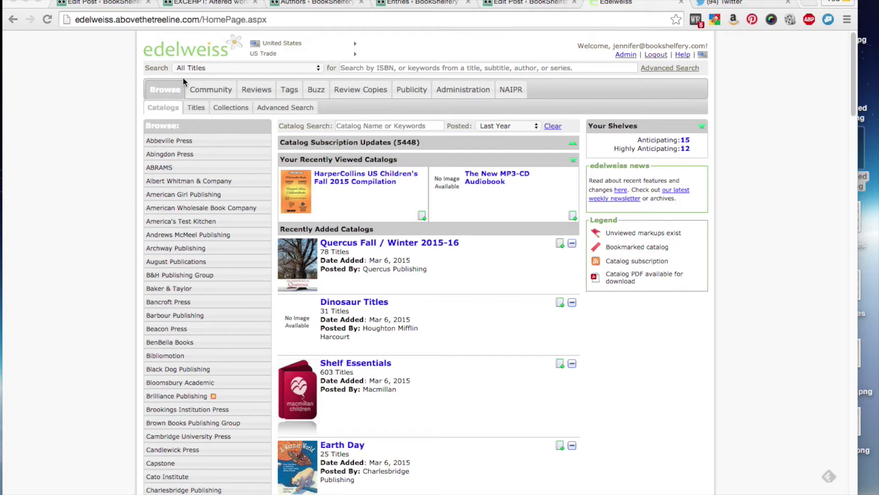
Open the Review Copies listing from the Edelweiss home page
{"action": "left_click", "coordinate": [352, 87]}
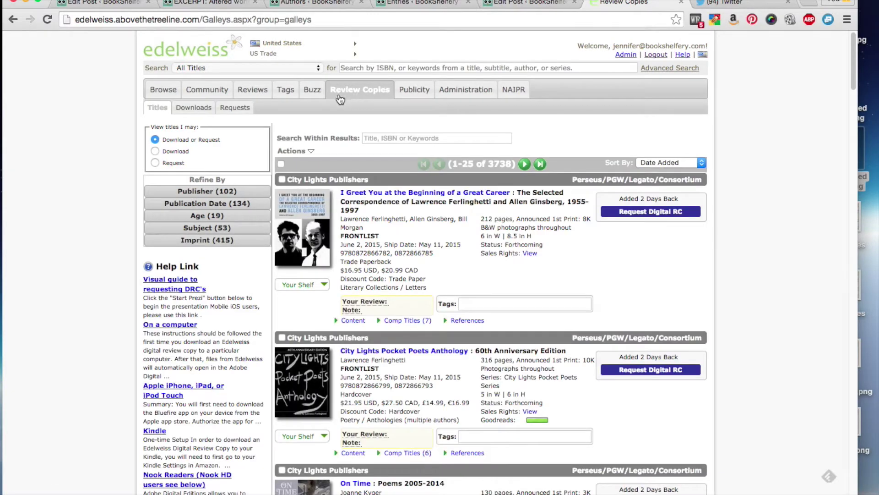
Browse the 3738 review copies, then show only titles available for download
{"action": "scroll", "coordinate": [401, 136], "scroll_direction": "down", "scroll_amount": 1}
{"action": "scroll", "coordinate": [401, 136], "scroll_direction": "down", "scroll_amount": 5}
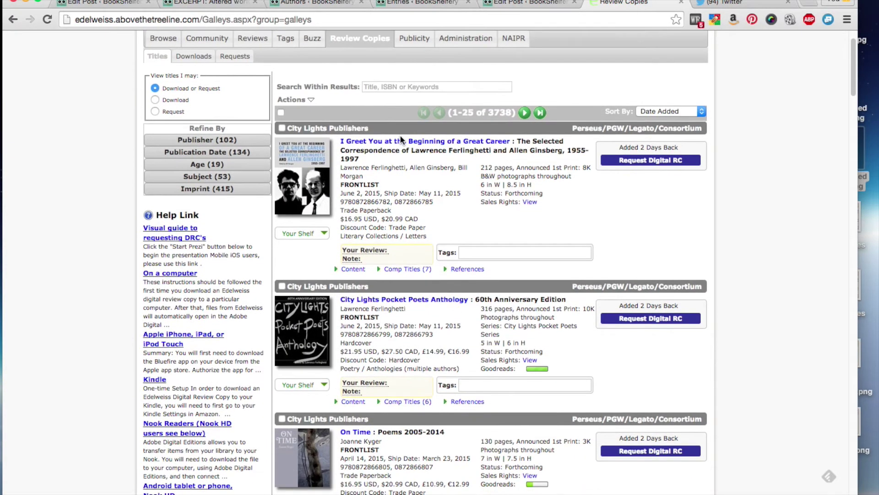
{"action": "scroll", "coordinate": [400, 136], "scroll_direction": "up", "scroll_amount": 1}
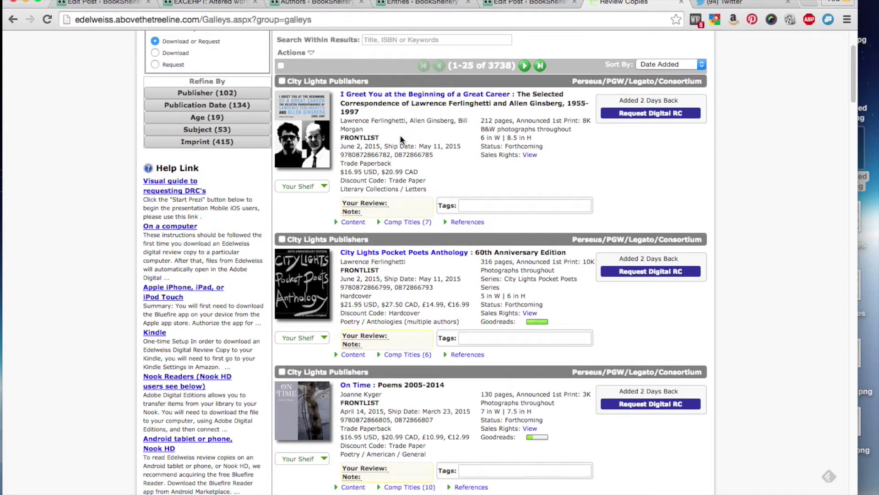
{"action": "scroll", "coordinate": [400, 134], "scroll_direction": "up", "scroll_amount": 4}
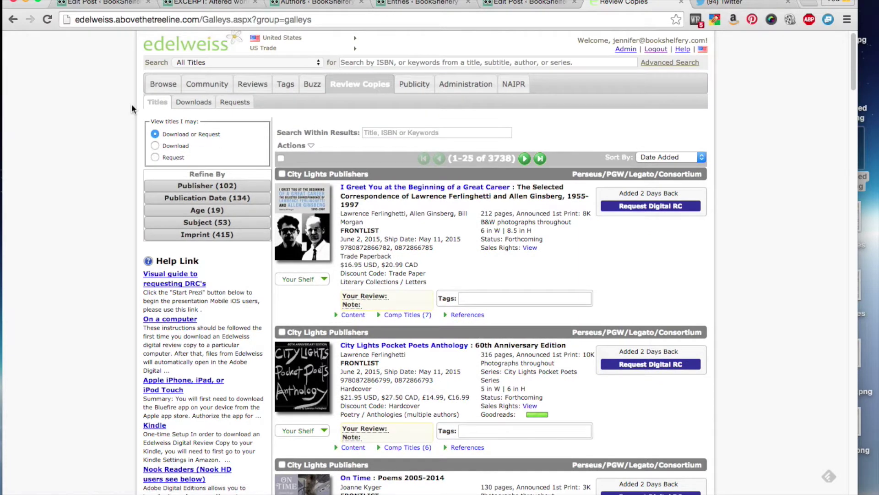
{"action": "scroll", "coordinate": [131, 105], "scroll_direction": "down", "scroll_amount": 1}
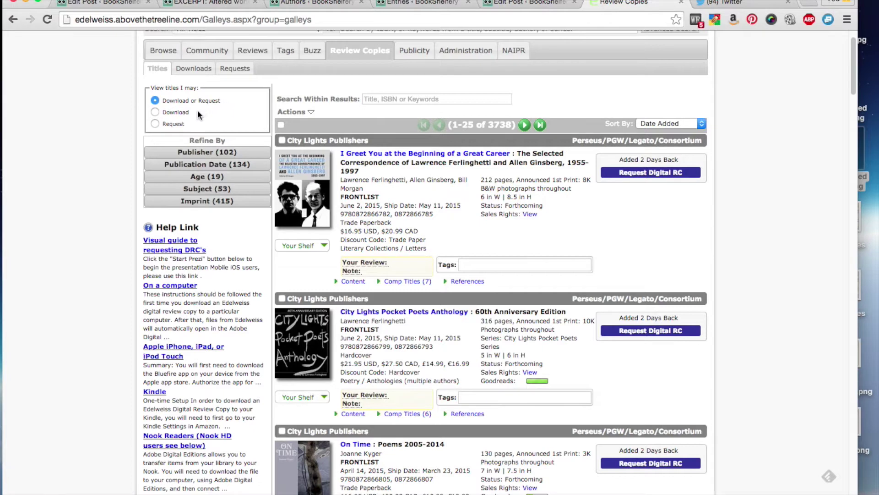
{"action": "left_click", "coordinate": [155, 113]}
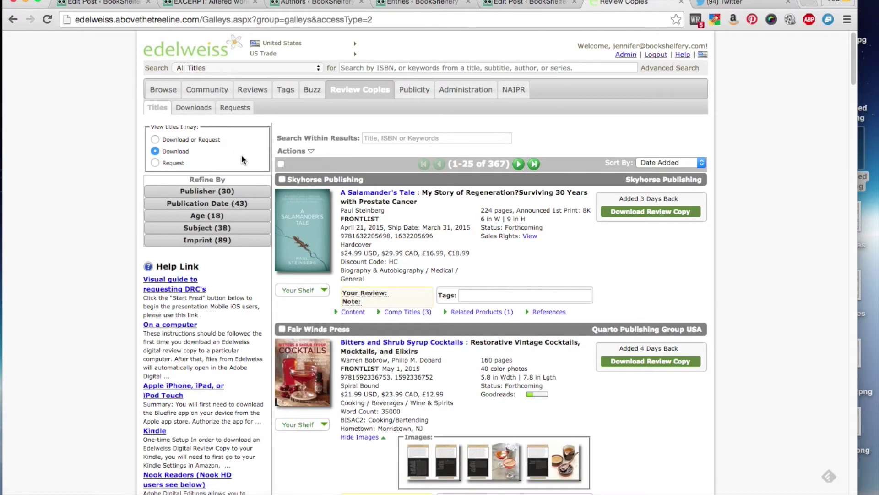
Refine the downloadable review copies to publisher HarperCollins, narrowing the list to 90 titles
{"action": "left_click", "coordinate": [295, 150]}
{"action": "scroll", "coordinate": [428, 241], "scroll_direction": "down", "scroll_amount": 3}
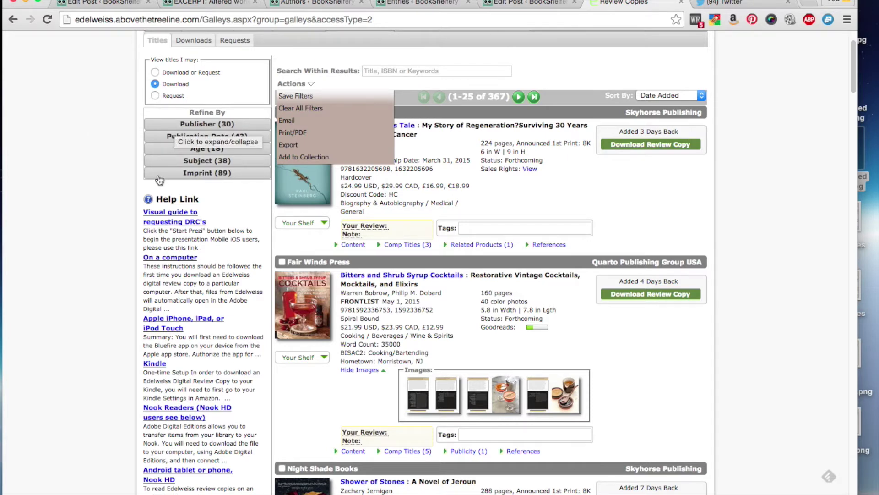
{"action": "left_click", "coordinate": [163, 125]}
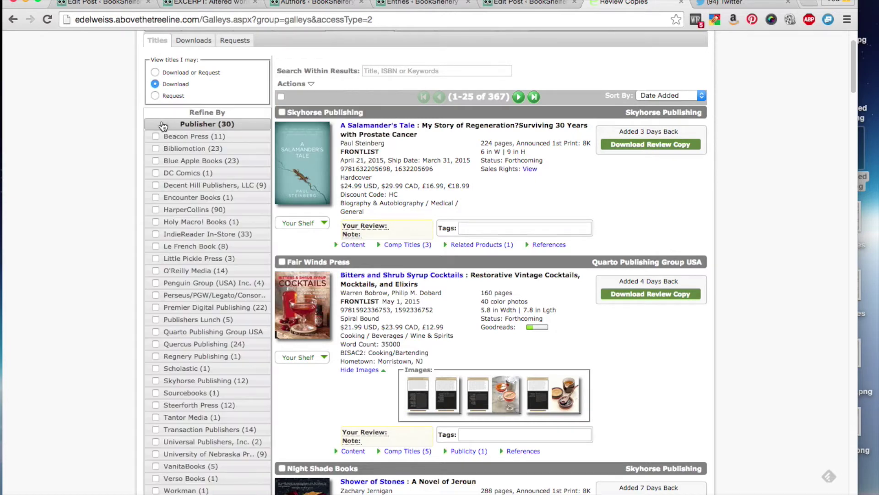
{"action": "left_click", "coordinate": [155, 210]}
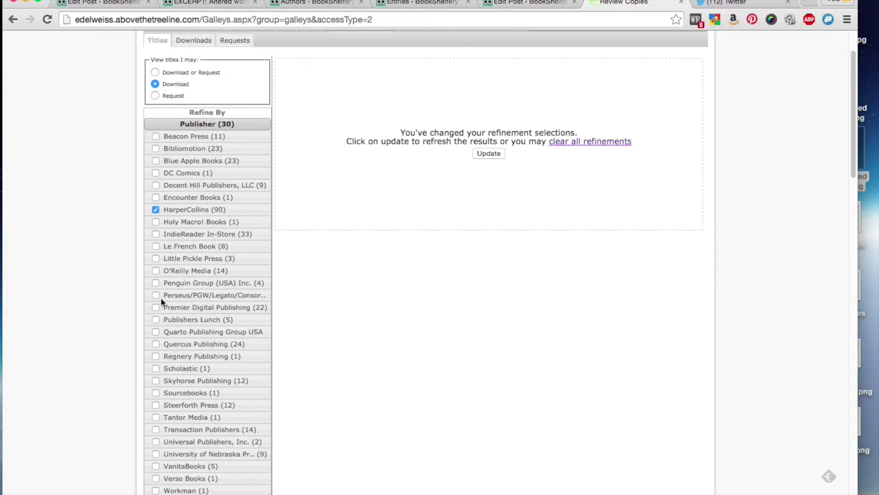
{"action": "left_click", "coordinate": [489, 153]}
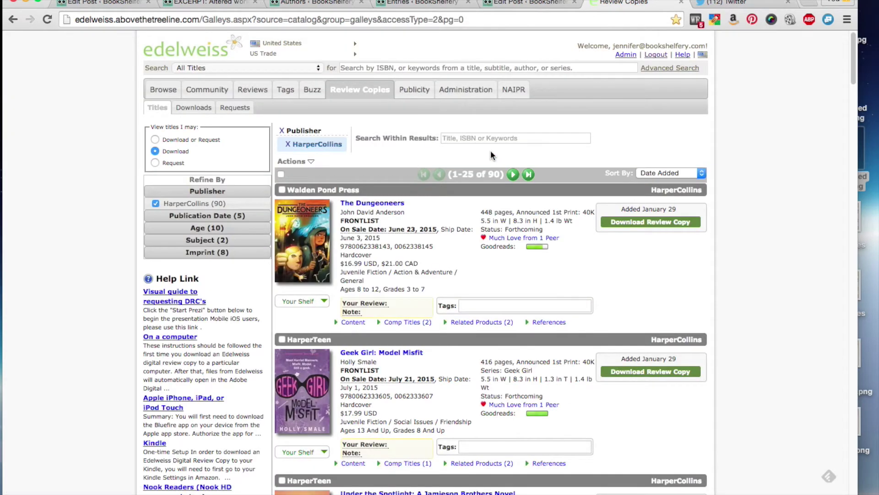
Keep the 90 HarperCollins results sorted by Date Added
{"action": "scroll", "coordinate": [469, 166], "scroll_direction": "down", "scroll_amount": 3}
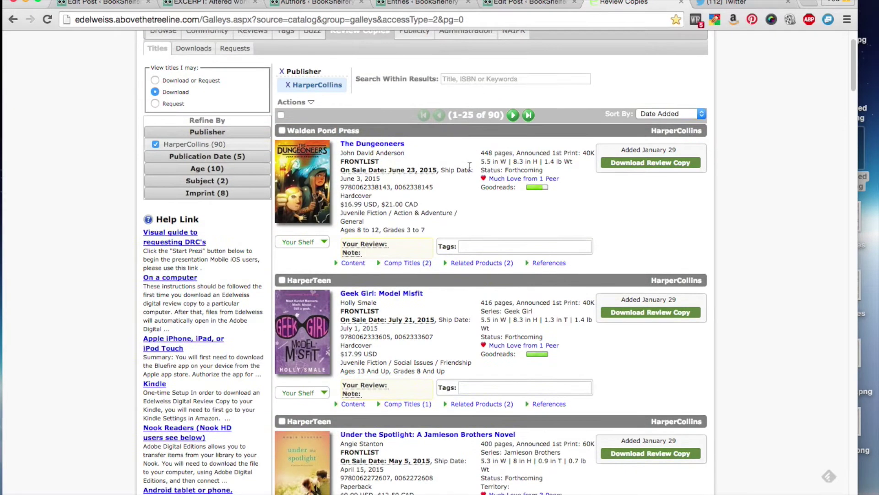
{"action": "scroll", "coordinate": [470, 166], "scroll_direction": "down", "scroll_amount": 15}
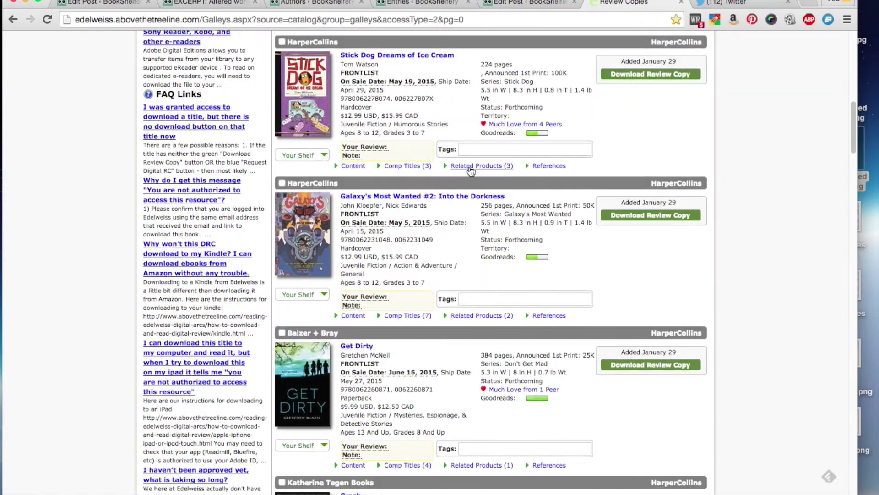
{"action": "scroll", "coordinate": [468, 165], "scroll_direction": "down", "scroll_amount": 10}
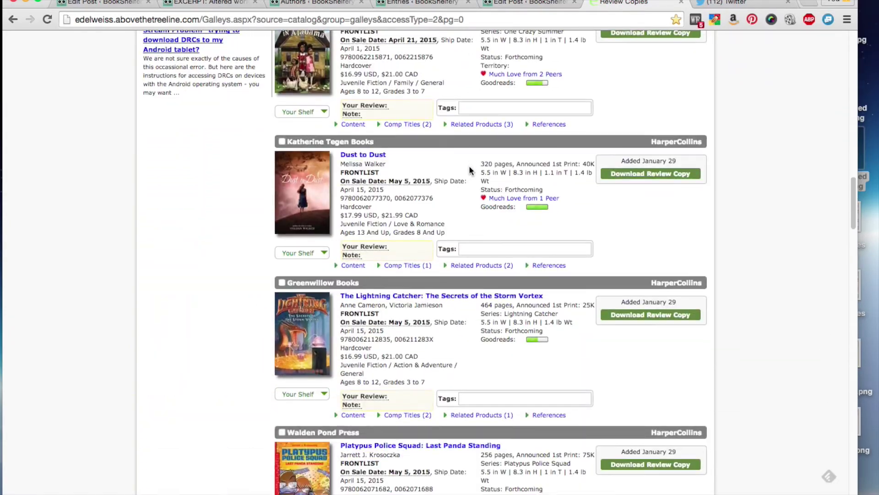
{"action": "scroll", "coordinate": [469, 166], "scroll_direction": "up", "scroll_amount": 20}
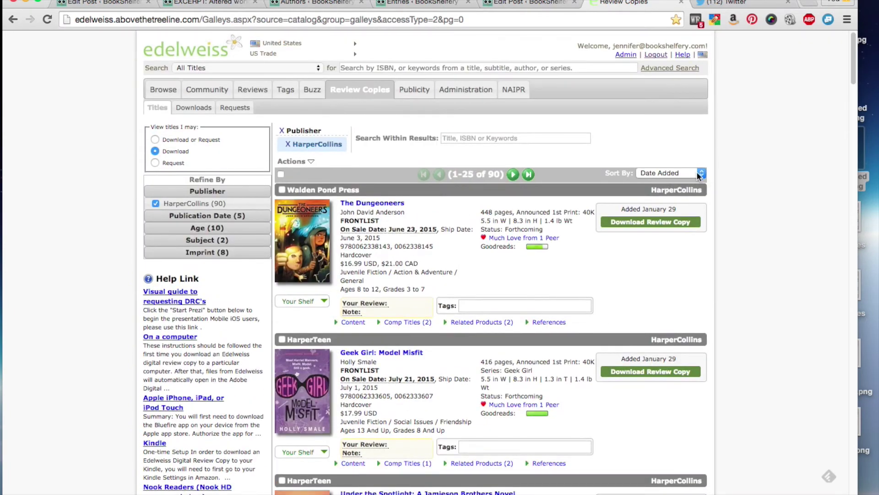
{"action": "left_click", "coordinate": [696, 174]}
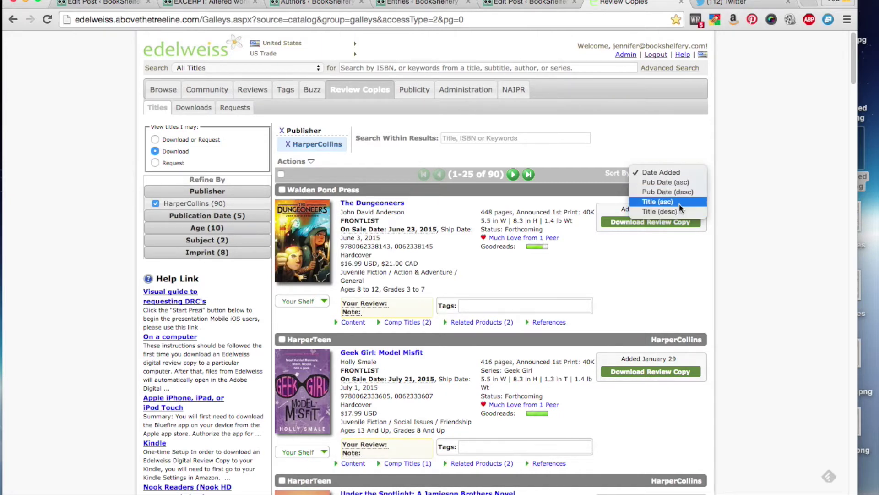
{"action": "left_click", "coordinate": [667, 172]}
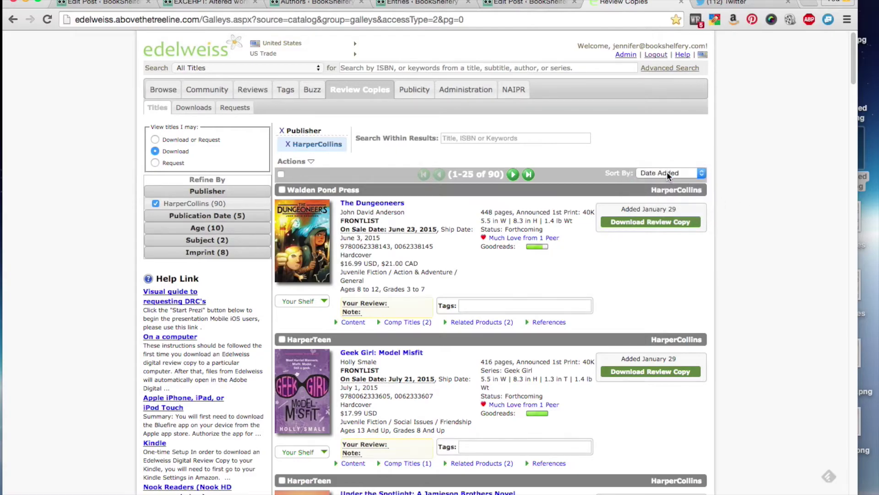
Scroll to Tiny Pretty Things and expand its content details
{"action": "scroll", "coordinate": [501, 169], "scroll_direction": "down", "scroll_amount": 7}
{"action": "scroll", "coordinate": [501, 173], "scroll_direction": "down", "scroll_amount": 20}
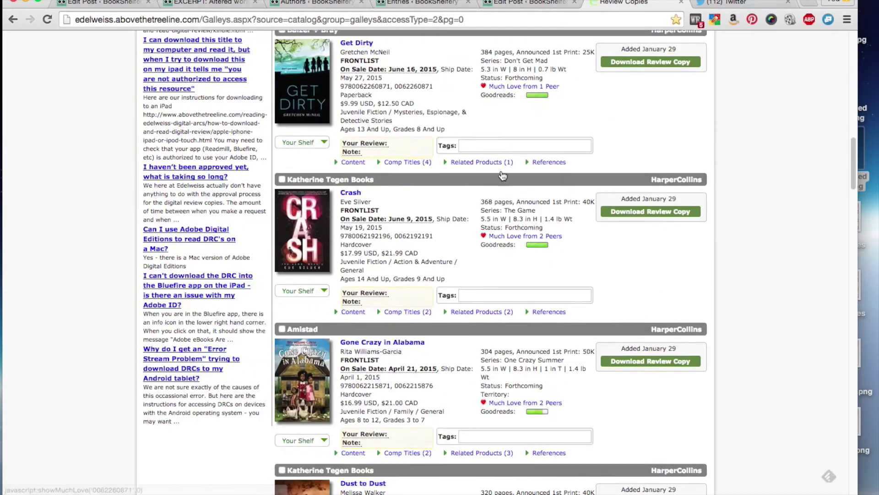
{"action": "scroll", "coordinate": [501, 171], "scroll_direction": "down", "scroll_amount": 20}
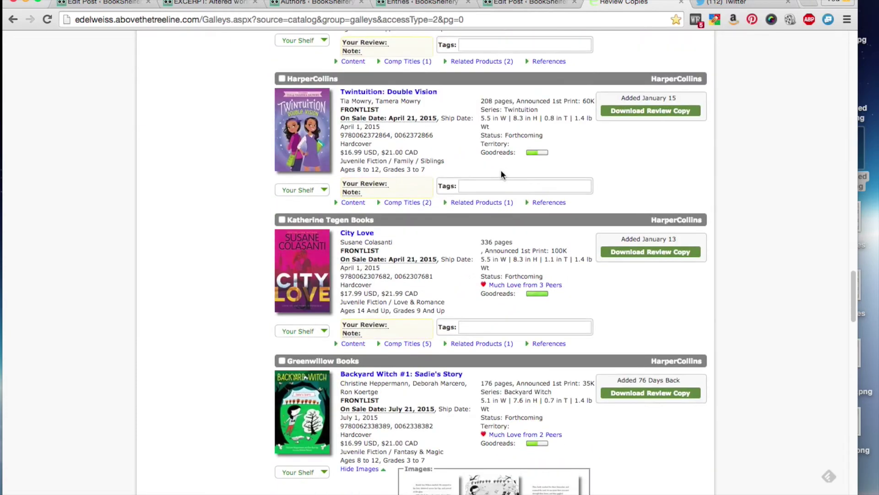
{"action": "scroll", "coordinate": [501, 169], "scroll_direction": "down", "scroll_amount": 3}
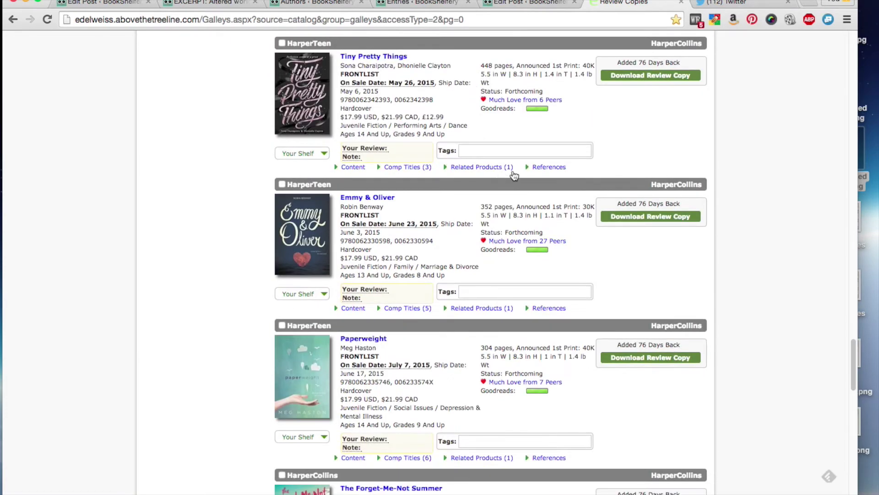
{"action": "scroll", "coordinate": [592, 146], "scroll_direction": "up", "scroll_amount": 1}
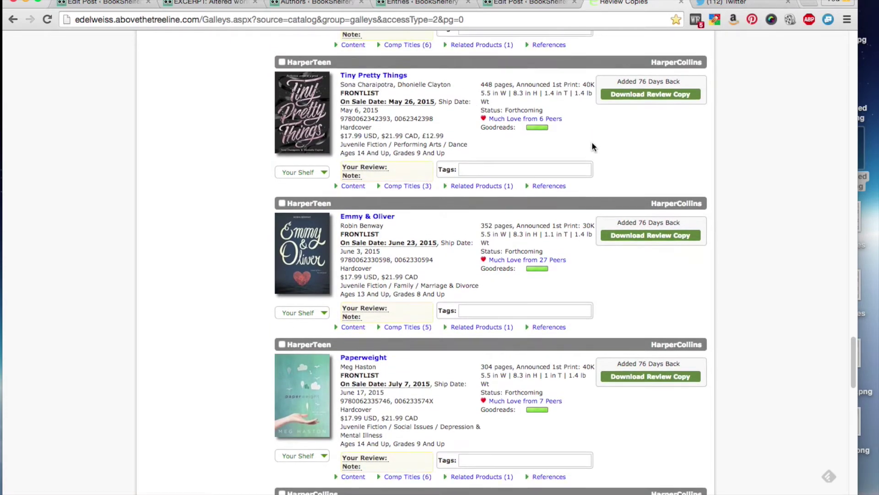
{"action": "left_click", "coordinate": [353, 186]}
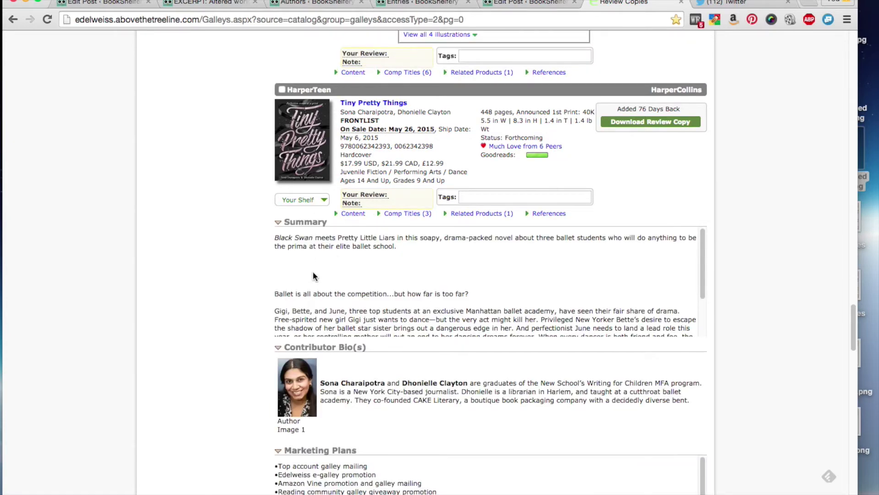
Expand the Comp Titles, Related Products and References panels for Tiny Pretty Things
{"action": "scroll", "coordinate": [300, 271], "scroll_direction": "down", "scroll_amount": 5}
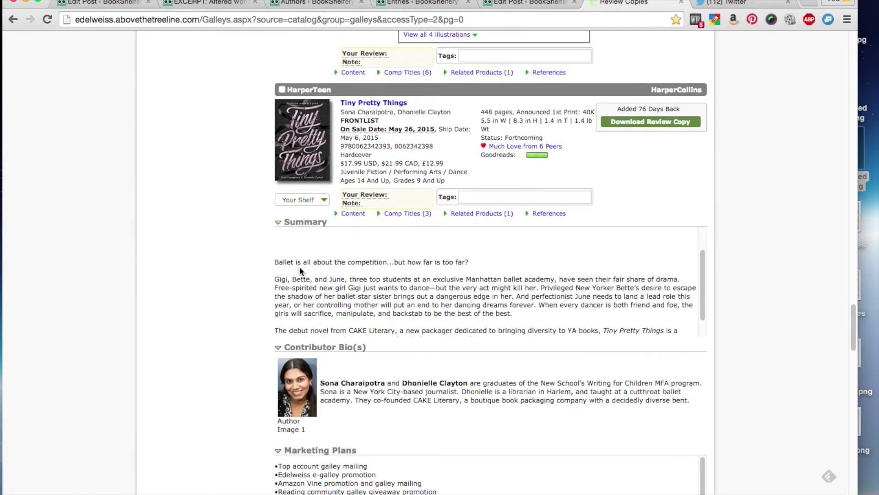
{"action": "scroll", "coordinate": [299, 266], "scroll_direction": "up", "scroll_amount": 3}
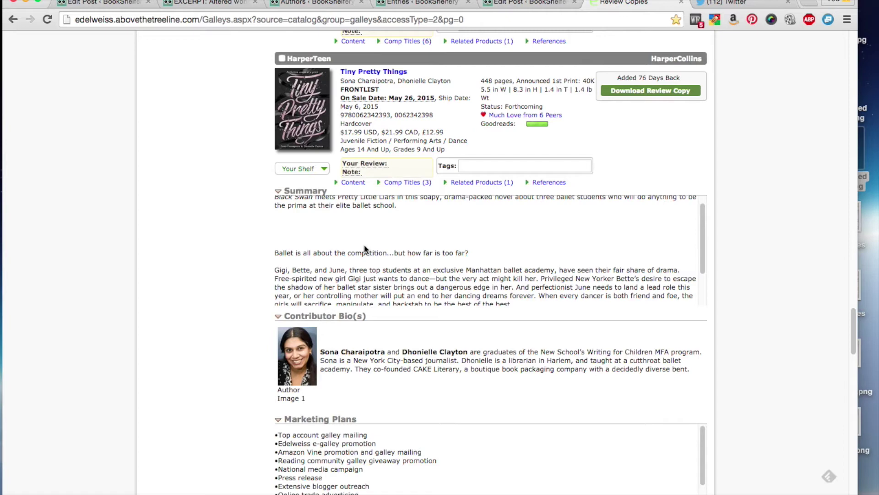
{"action": "left_click", "coordinate": [408, 183]}
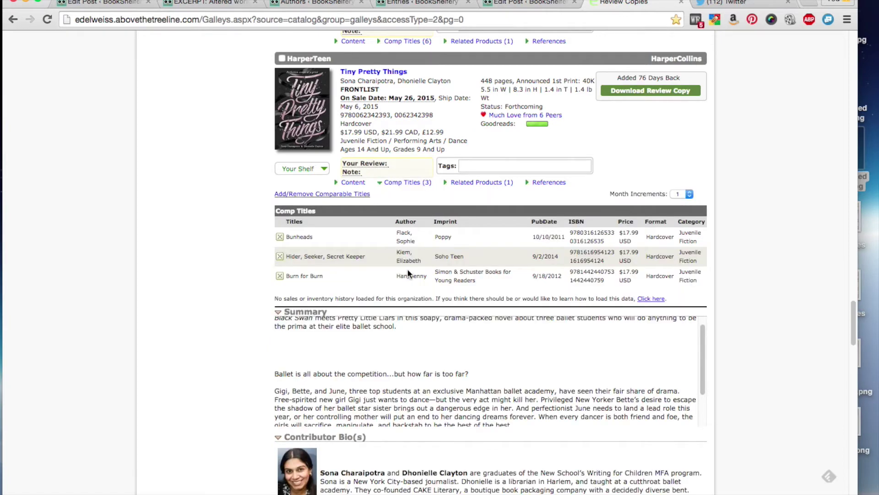
{"action": "left_click", "coordinate": [472, 183]}
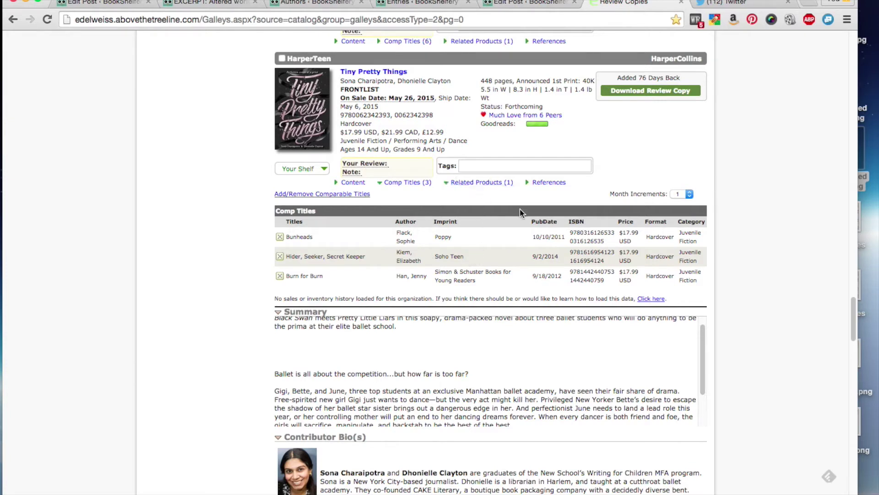
{"action": "left_click", "coordinate": [552, 185]}
Collapse the Comp Titles, Related Products and References panels again
{"action": "scroll", "coordinate": [428, 239], "scroll_direction": "down", "scroll_amount": 3}
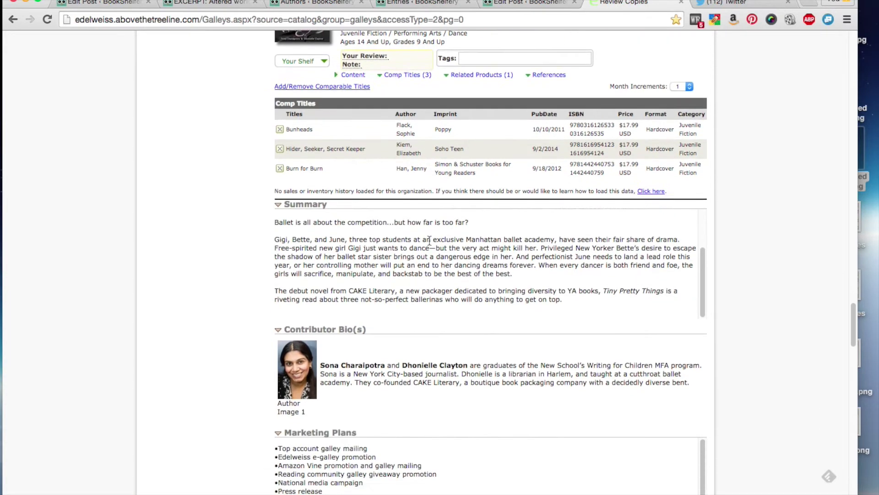
{"action": "scroll", "coordinate": [428, 239], "scroll_direction": "up", "scroll_amount": 3}
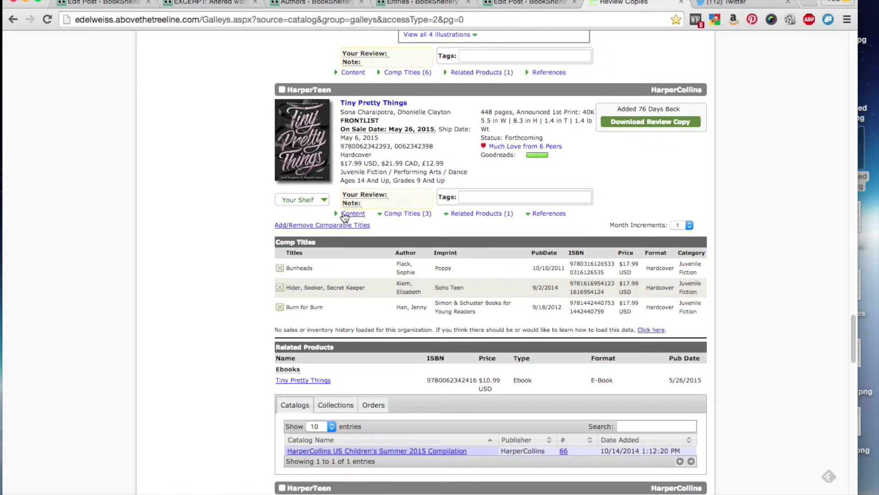
{"action": "left_click", "coordinate": [397, 213]}
{"action": "left_click", "coordinate": [472, 213]}
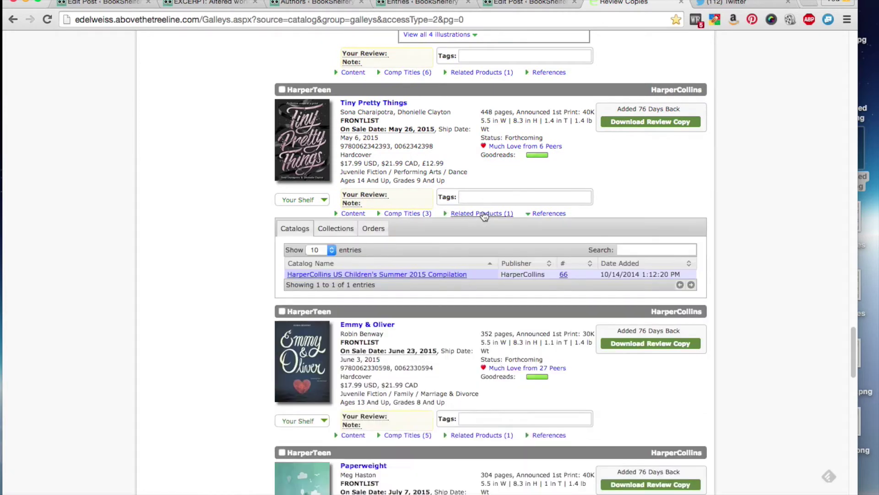
{"action": "left_click", "coordinate": [555, 214]}
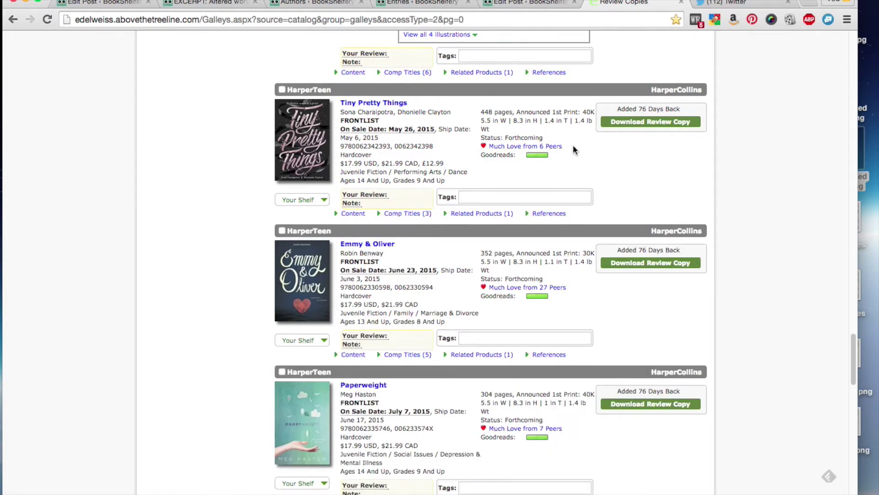
{"action": "left_click", "coordinate": [516, 147]}
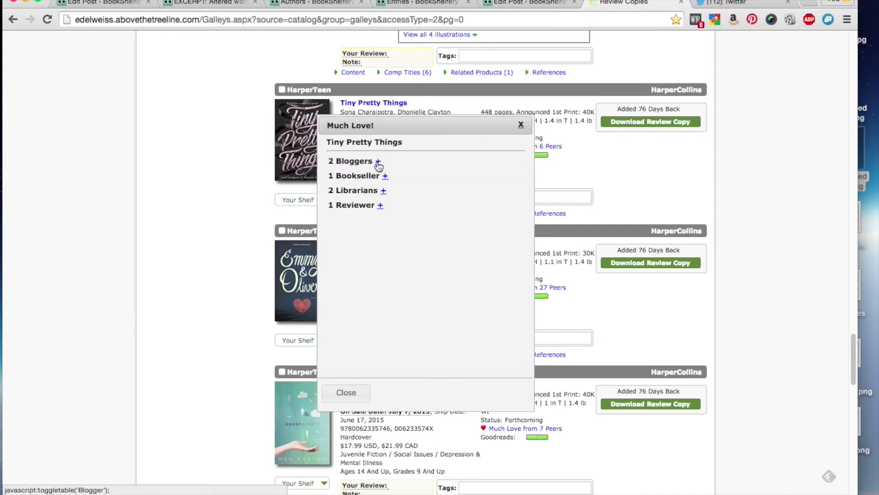
{"action": "left_click", "coordinate": [378, 163]}
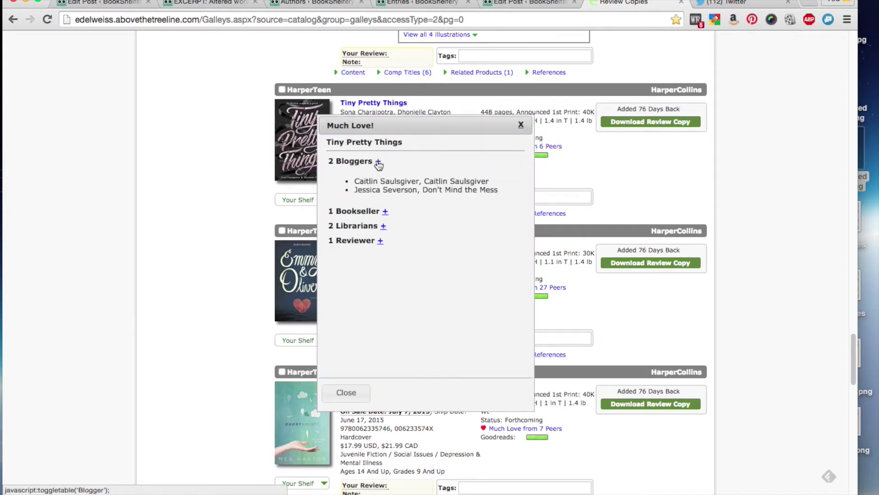
{"action": "left_click", "coordinate": [384, 212]}
{"action": "left_click", "coordinate": [383, 253]}
{"action": "left_click", "coordinate": [380, 313]}
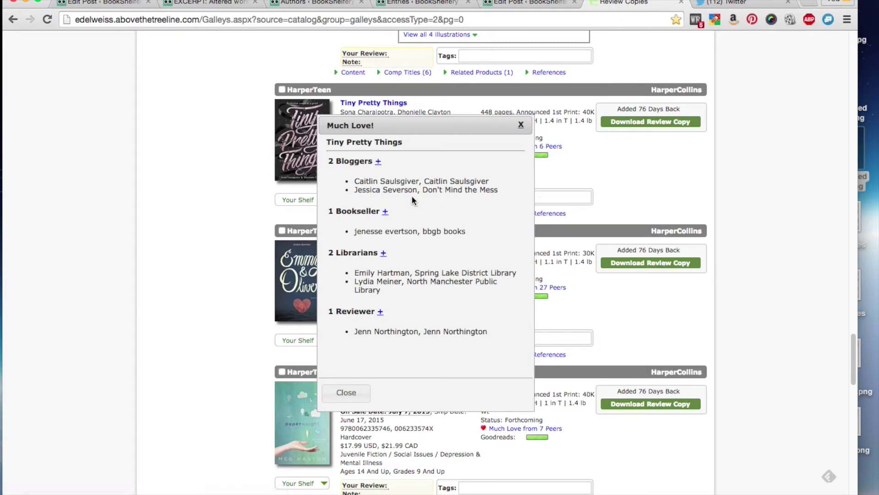
{"action": "left_click", "coordinate": [347, 393]}
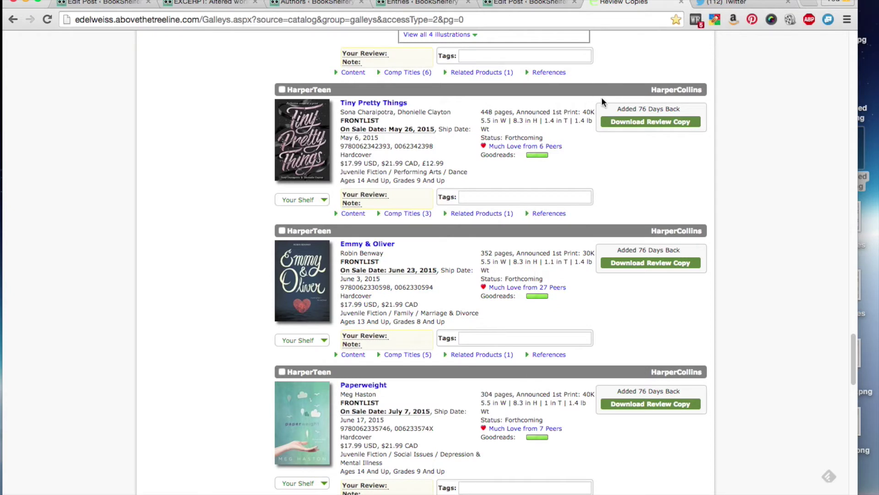
Download the Tiny Pretty Things review copy in Kindle (Device only) format rather than Standard
{"action": "left_click", "coordinate": [632, 122]}
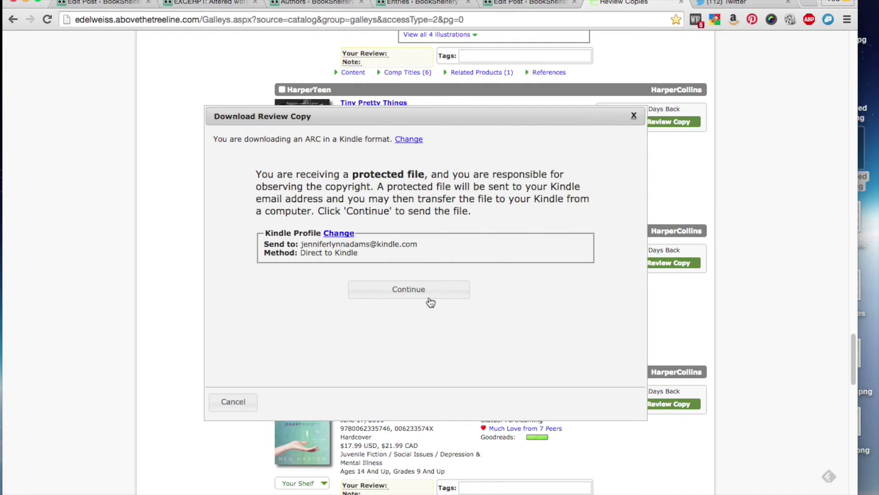
{"action": "left_click", "coordinate": [409, 142]}
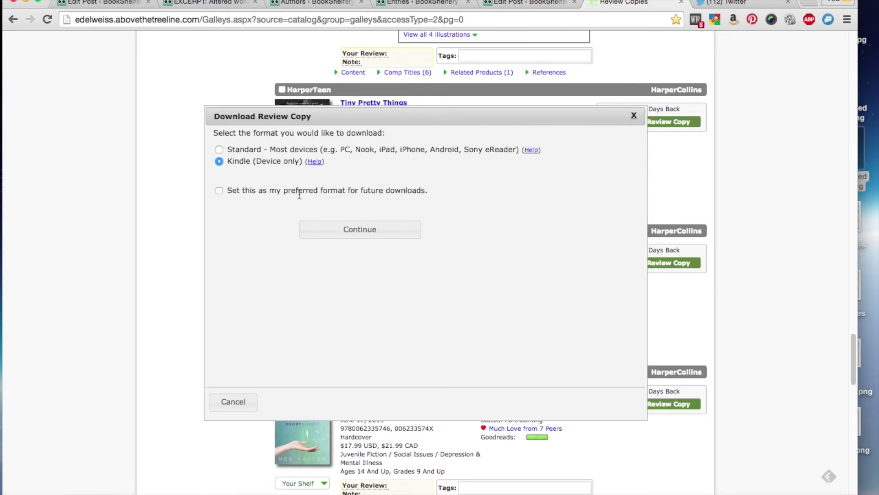
{"action": "left_click", "coordinate": [219, 150]}
{"action": "left_click", "coordinate": [220, 161]}
{"action": "left_click", "coordinate": [367, 233]}
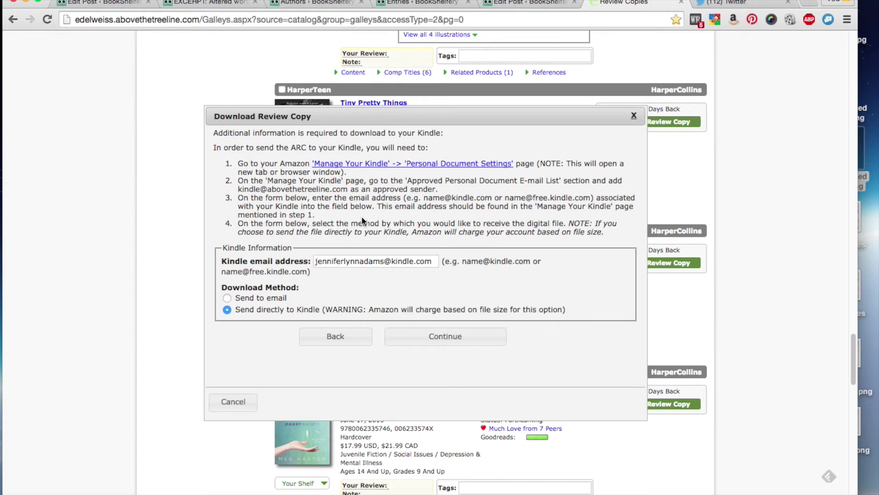
Send the protected Tiny Pretty Things file directly to Kindle and close the confirmation
{"action": "left_click_drag", "start_coordinate": [238, 187], "coordinate": [360, 189]}
{"action": "left_click", "coordinate": [361, 191]}
{"action": "left_click", "coordinate": [449, 340]}
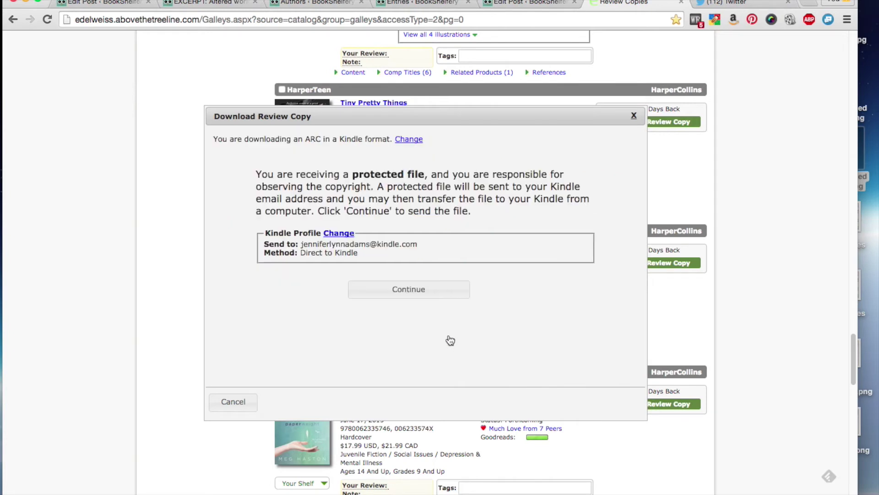
{"action": "left_click", "coordinate": [409, 288]}
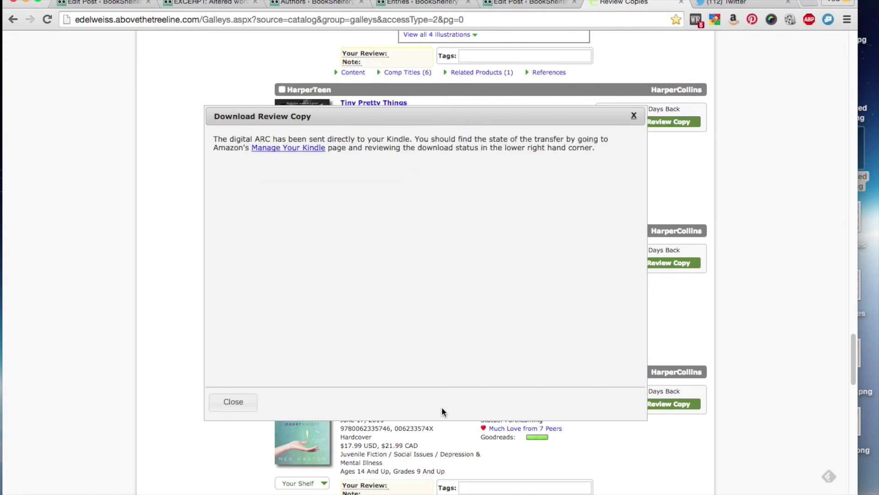
{"action": "left_click", "coordinate": [235, 402]}
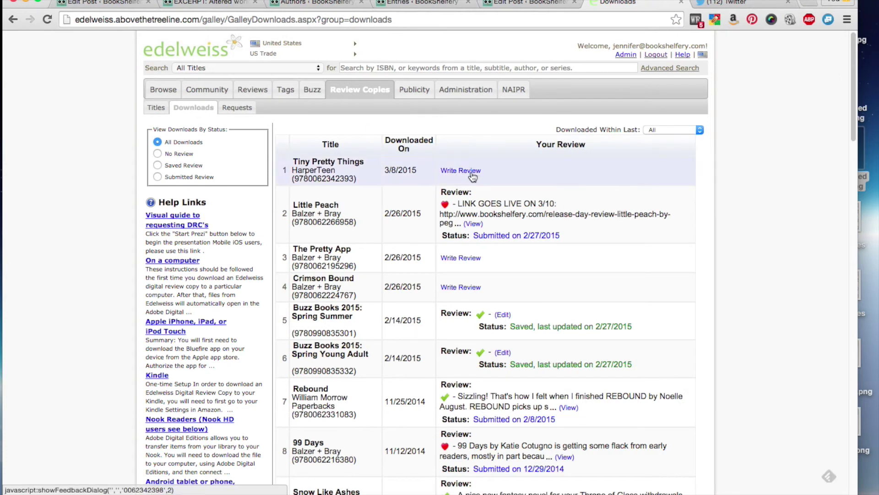
Start a Tiny Pretty Things review with Submit to Publisher ticked, then cancel it
{"action": "left_click", "coordinate": [461, 170]}
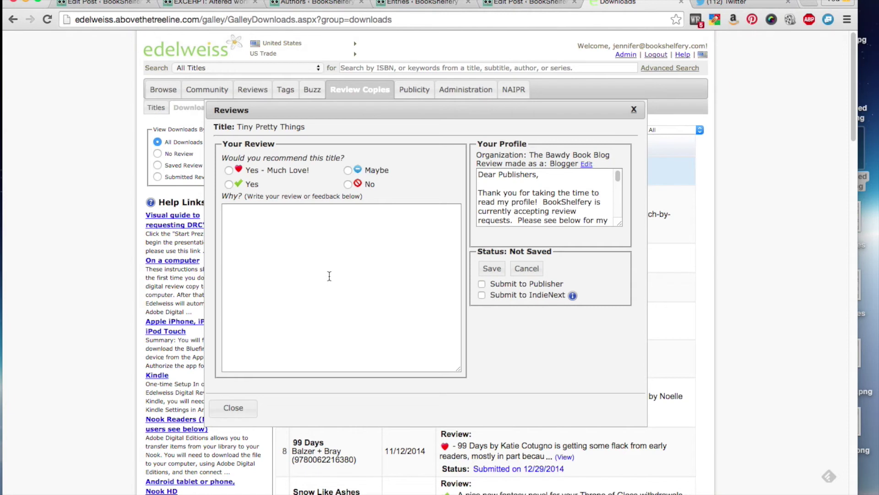
{"action": "left_click", "coordinate": [273, 260]}
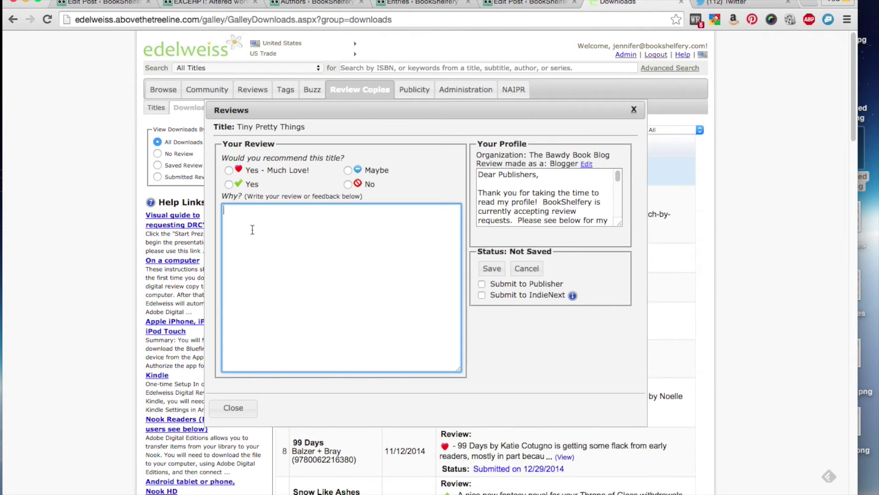
{"action": "left_click", "coordinate": [482, 283]}
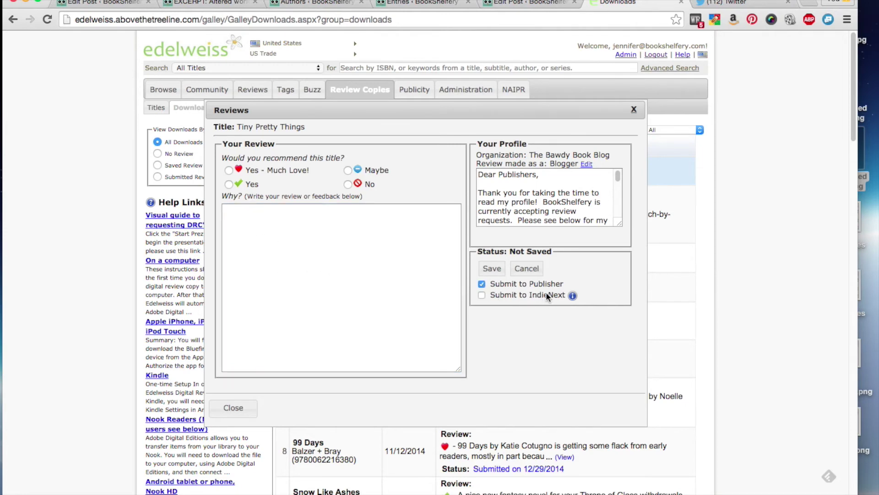
{"action": "left_click", "coordinate": [526, 270]}
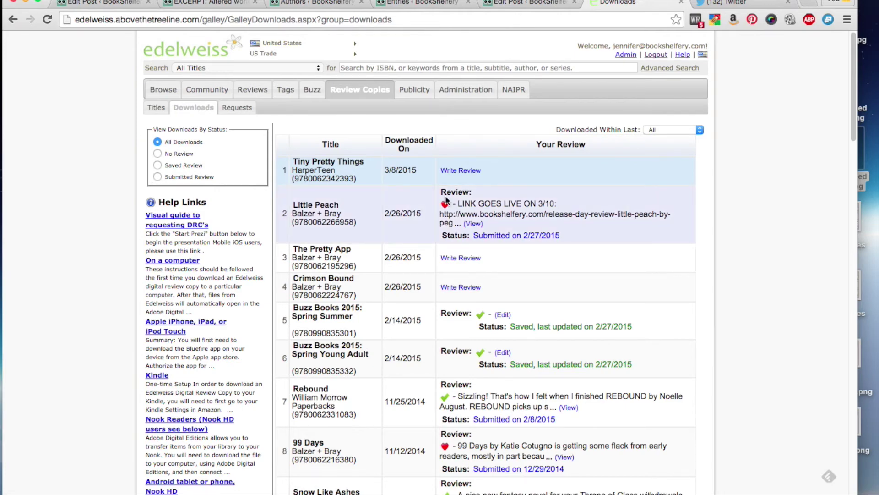
{"action": "scroll", "coordinate": [445, 195], "scroll_direction": "down", "scroll_amount": 8}
{"action": "scroll", "coordinate": [447, 201], "scroll_direction": "down", "scroll_amount": 12}
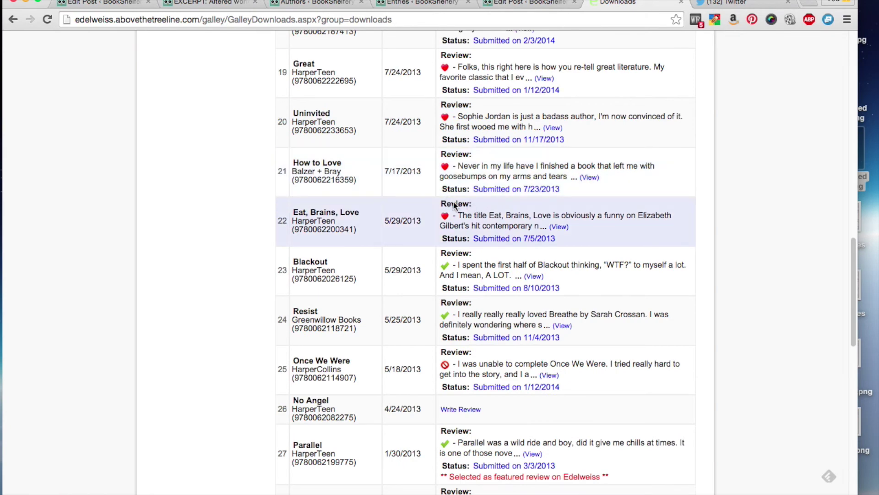
{"action": "scroll", "coordinate": [455, 205], "scroll_direction": "down", "scroll_amount": 6}
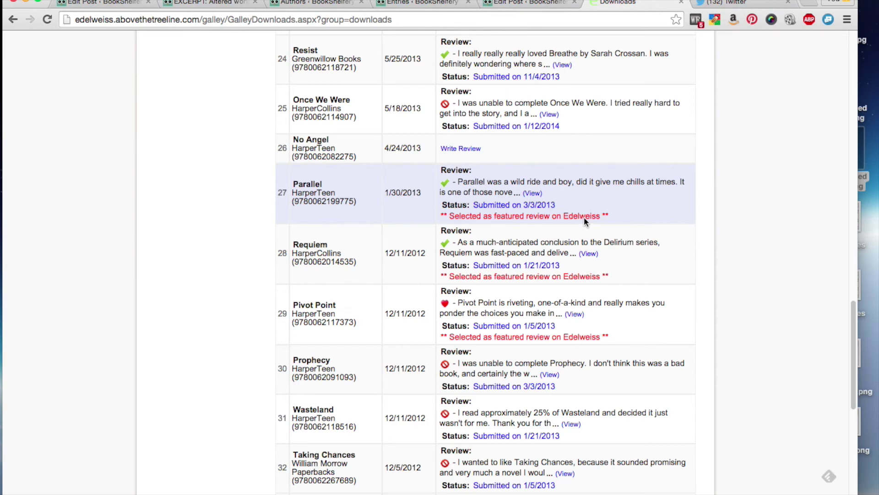
{"action": "scroll", "coordinate": [584, 216], "scroll_direction": "up", "scroll_amount": 20}
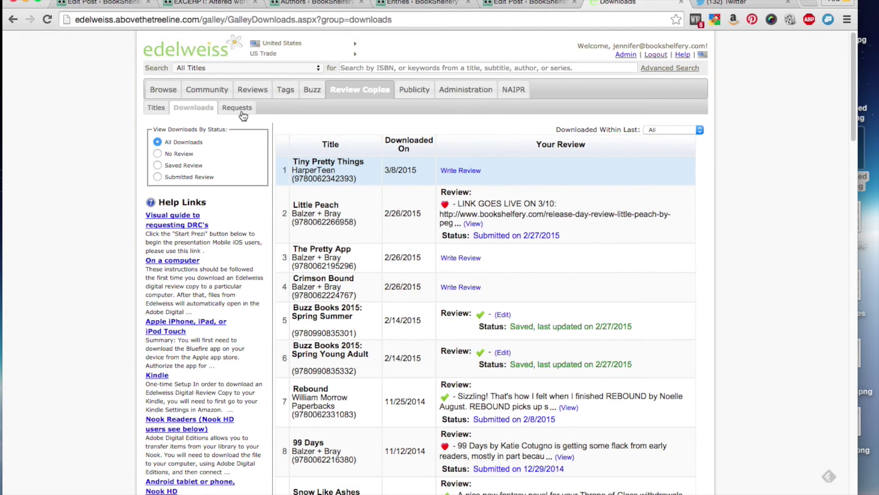
Review the Requests list (1 pending, 3 approved, 11 declined), then go to Administration
{"action": "left_click", "coordinate": [238, 111]}
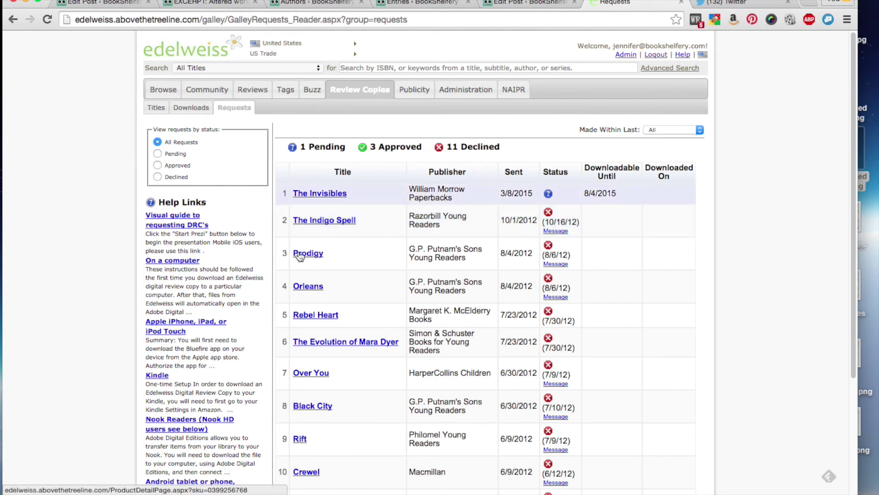
{"action": "scroll", "coordinate": [333, 195], "scroll_direction": "down", "scroll_amount": 5}
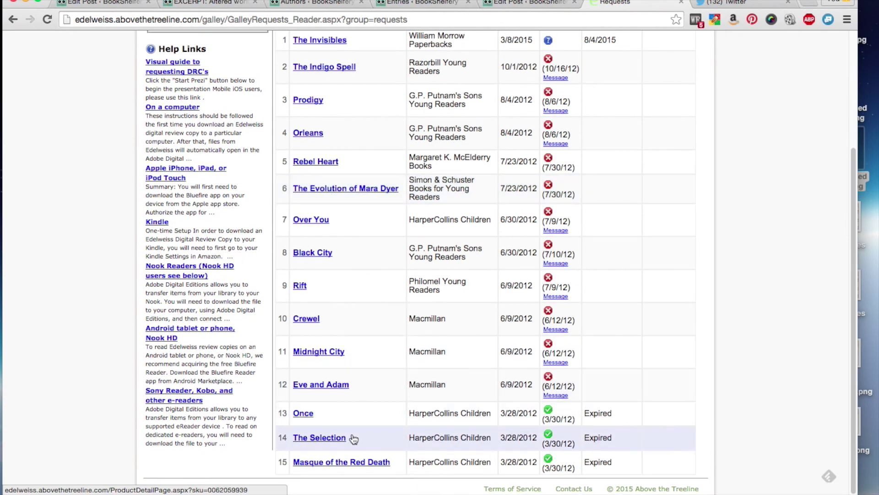
{"action": "scroll", "coordinate": [352, 435], "scroll_direction": "up", "scroll_amount": 2}
{"action": "scroll", "coordinate": [352, 435], "scroll_direction": "down", "scroll_amount": 2}
{"action": "scroll", "coordinate": [350, 446], "scroll_direction": "up", "scroll_amount": 5}
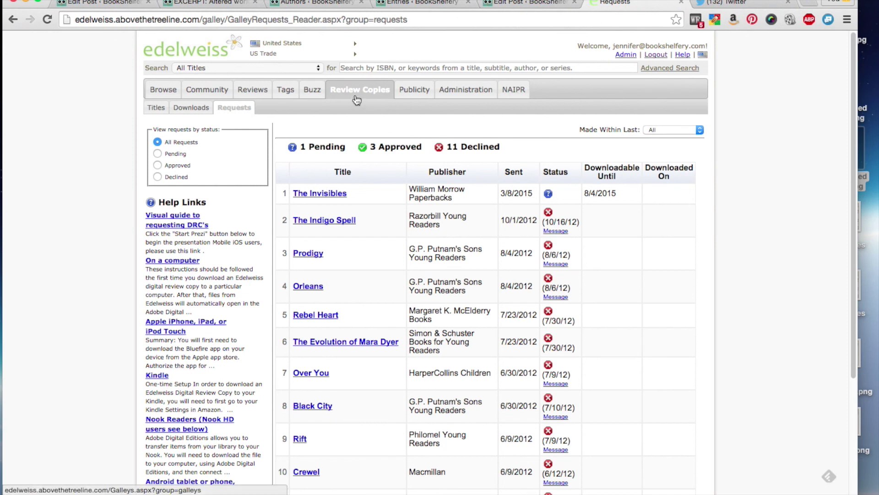
{"action": "left_click", "coordinate": [625, 56]}
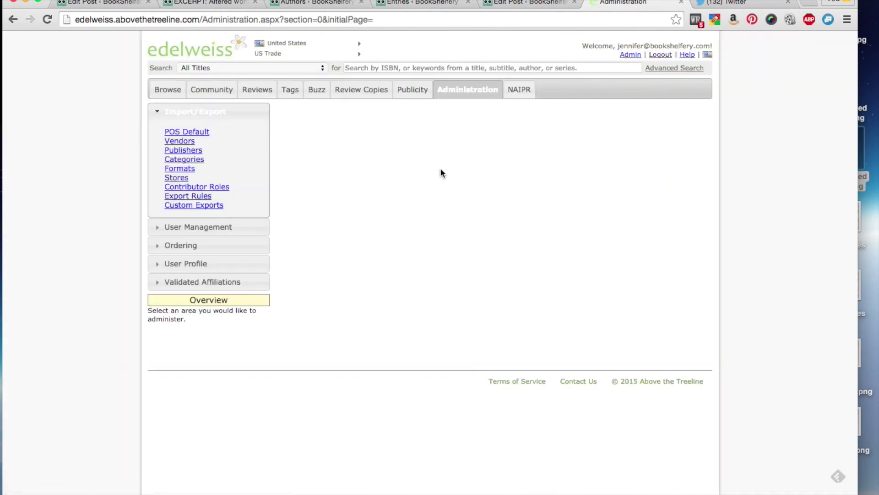
List the account's four users under User Management, then return to Review Copies
{"action": "left_click", "coordinate": [199, 229]}
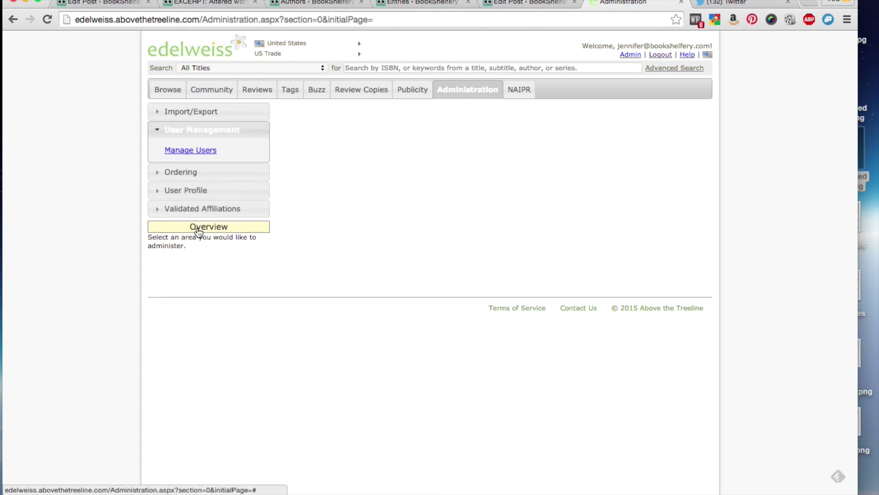
{"action": "left_click", "coordinate": [196, 152]}
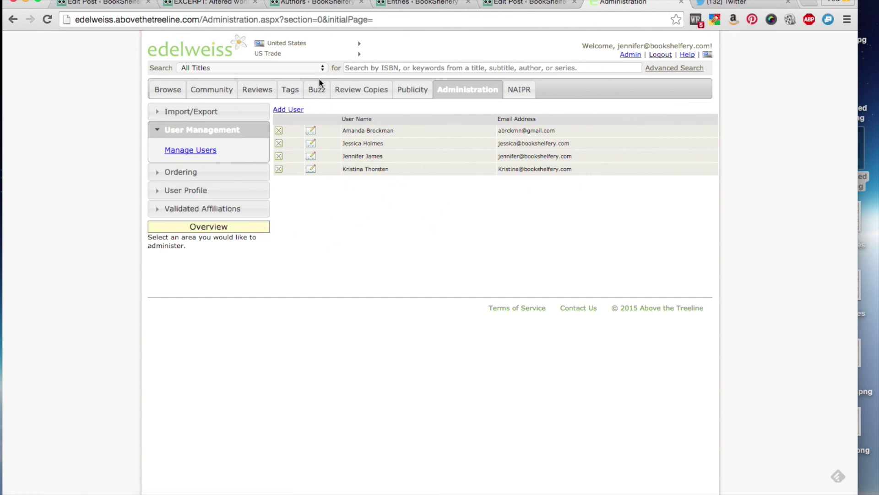
{"action": "left_click", "coordinate": [367, 90]}
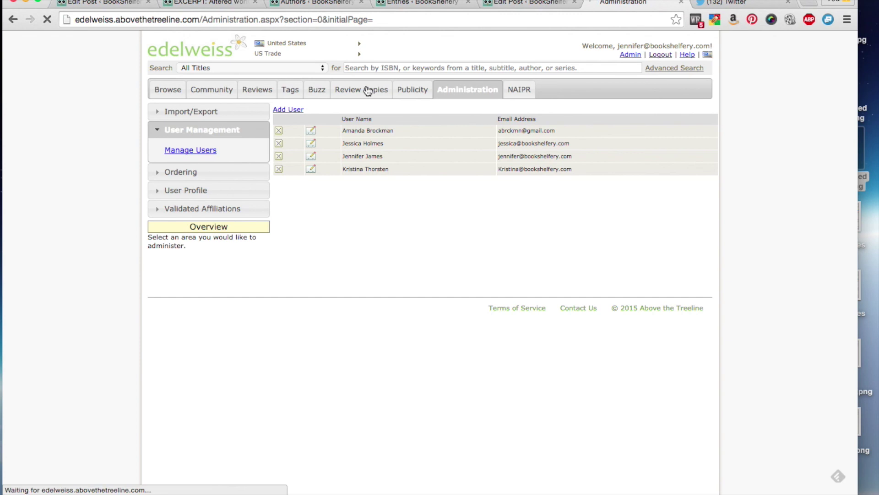